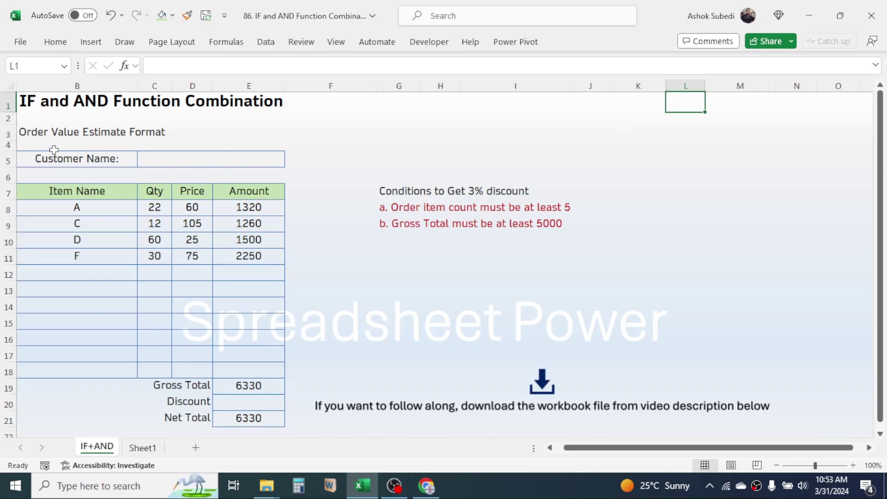
Review the order sheet's customer area, Item, Qty, Price, Amount columns, Gross Total and empty Discount
{"action": "left_click", "coordinate": [99, 157]}
{"action": "left_click", "coordinate": [199, 159]}
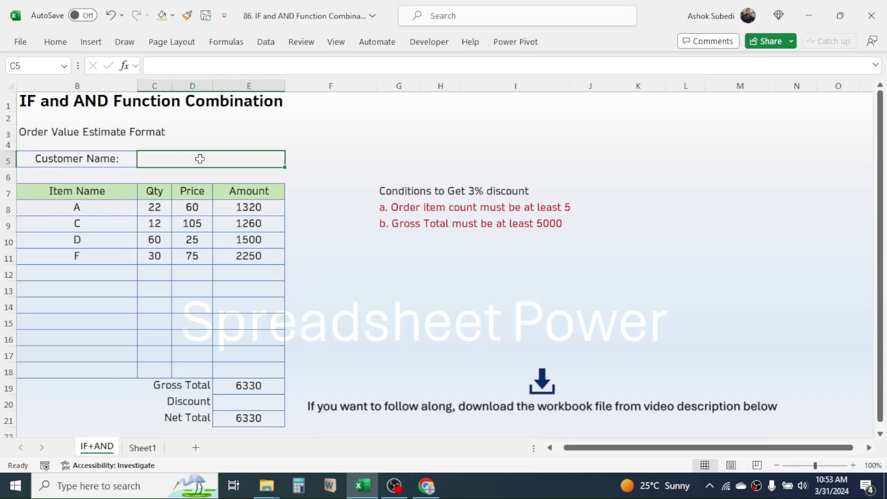
{"action": "left_click_drag", "start_coordinate": [109, 190], "coordinate": [99, 293]}
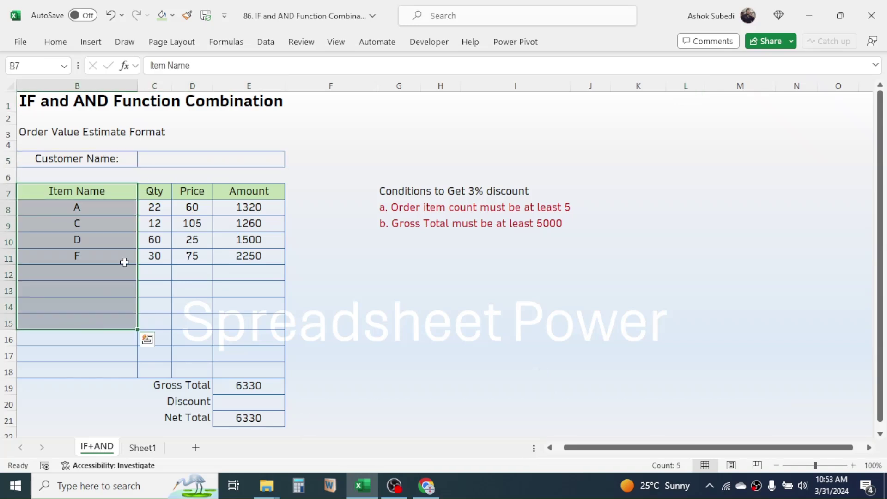
{"action": "left_click_drag", "start_coordinate": [154, 190], "coordinate": [155, 264]}
{"action": "left_click_drag", "start_coordinate": [192, 191], "coordinate": [189, 295]}
{"action": "left_click", "coordinate": [261, 196]}
{"action": "left_click_drag", "start_coordinate": [261, 204], "coordinate": [248, 326]}
{"action": "left_click", "coordinate": [332, 256]}
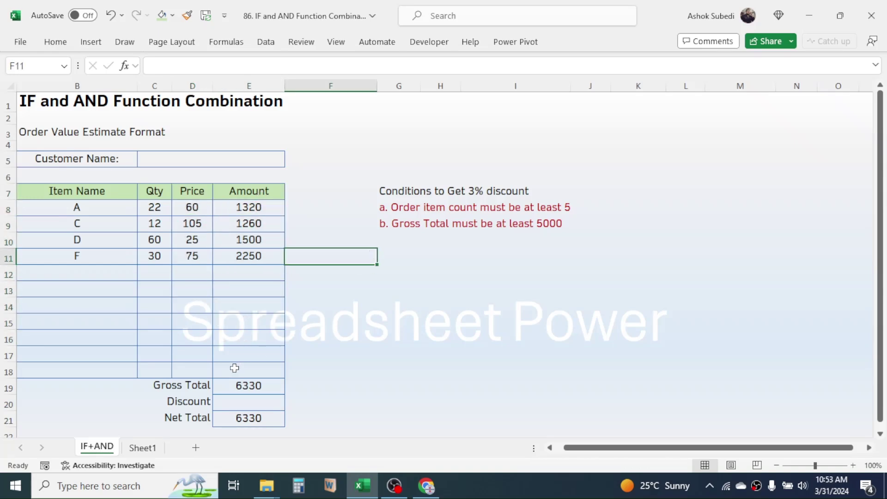
{"action": "left_click_drag", "start_coordinate": [174, 386], "coordinate": [240, 385]}
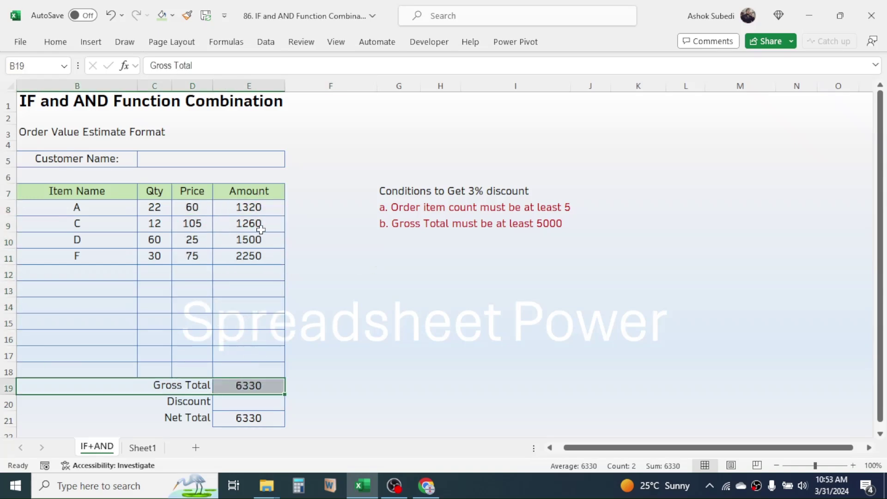
{"action": "left_click", "coordinate": [247, 404]}
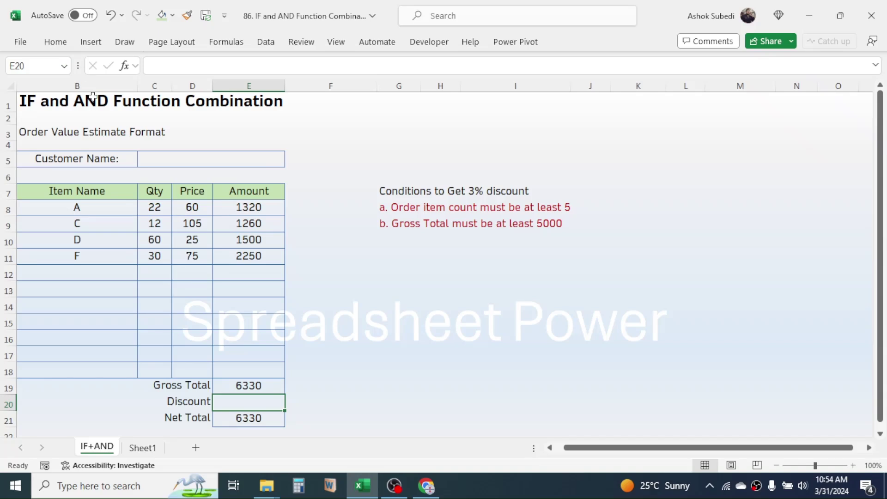
Enter =AND(COUNTA(C8:C18)>=5,E19>=5000) in G12, which returns FALSE
{"action": "left_click", "coordinate": [396, 278]}
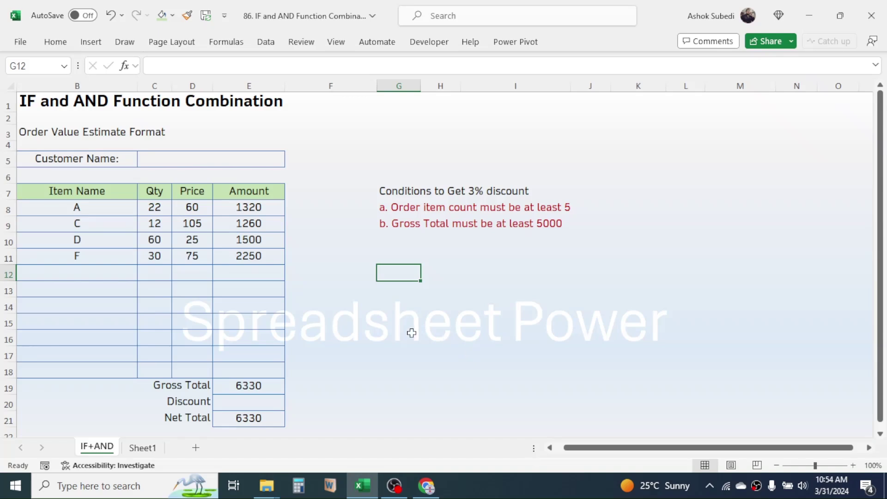
{"action": "type", "text": "="}
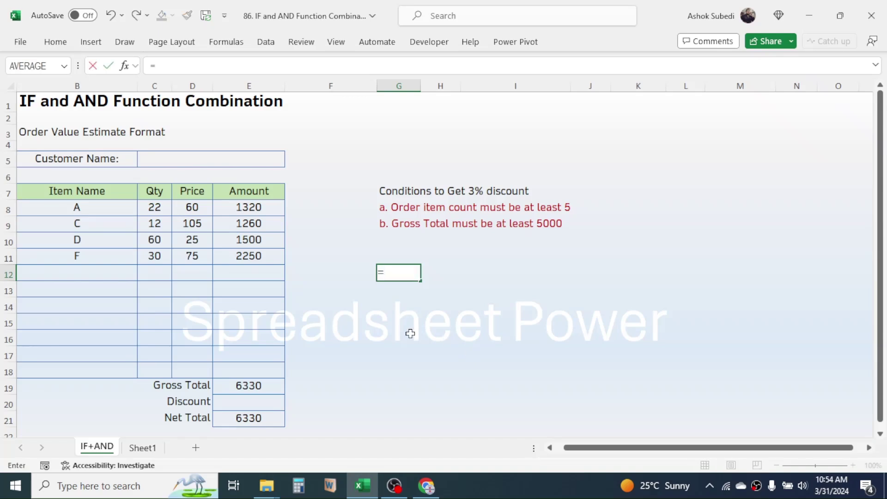
{"action": "type", "text": "AND"}
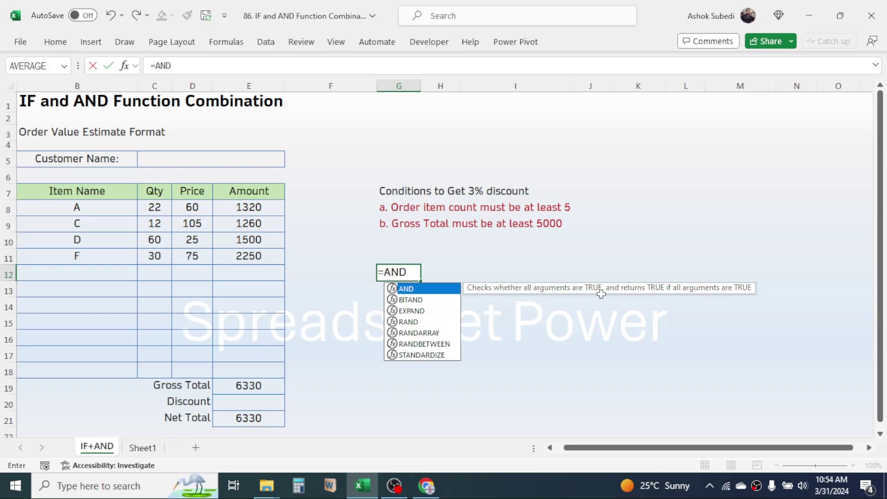
{"action": "type", "text": "("}
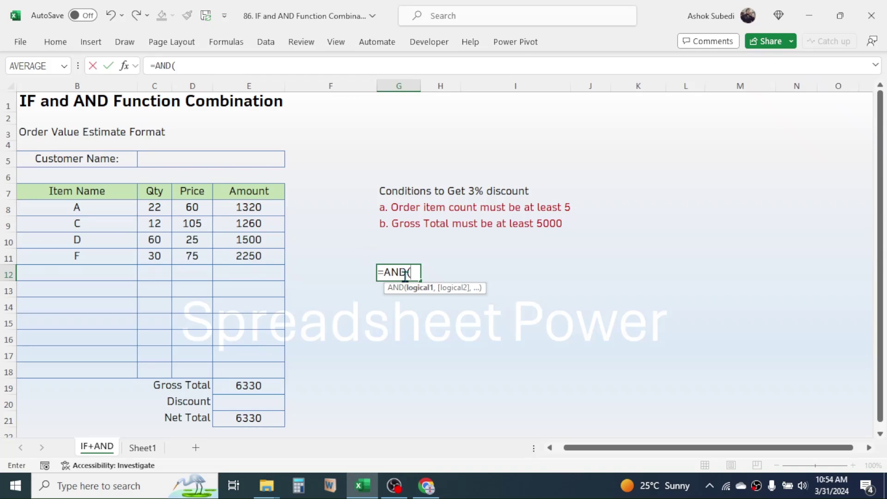
{"action": "type", "text": "COUNTA"}
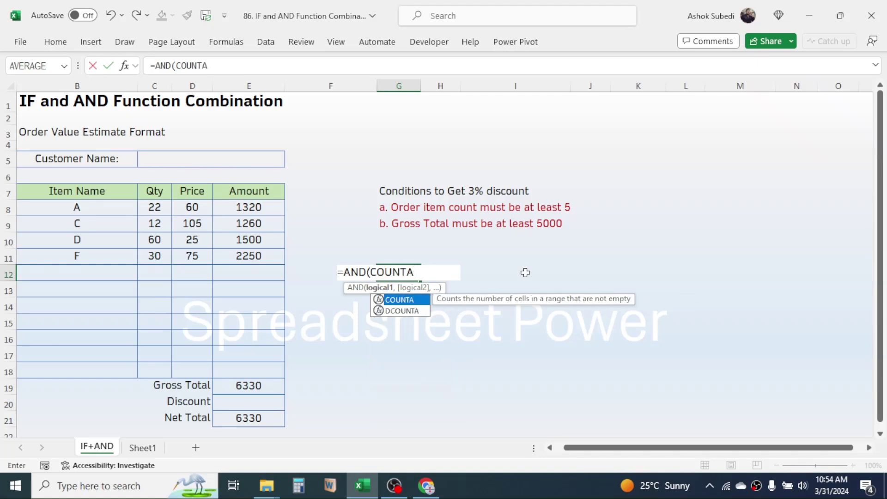
{"action": "type", "text": "("}
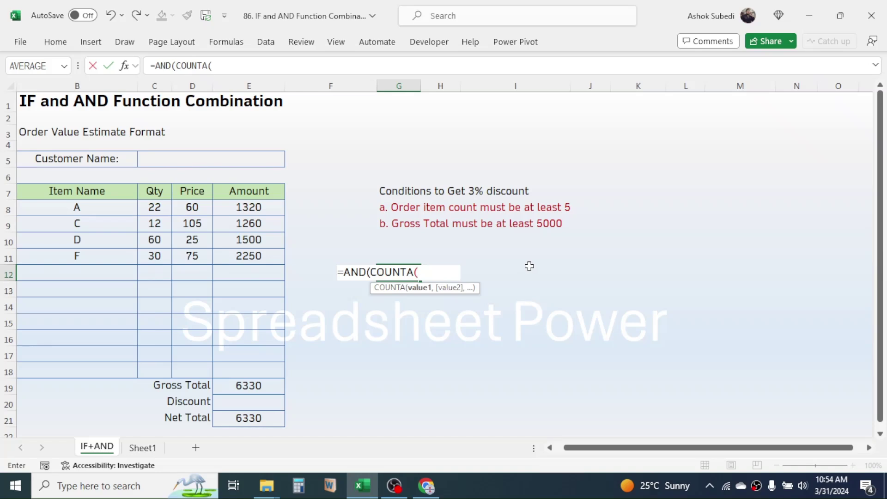
{"action": "left_click_drag", "start_coordinate": [154, 208], "coordinate": [151, 371]}
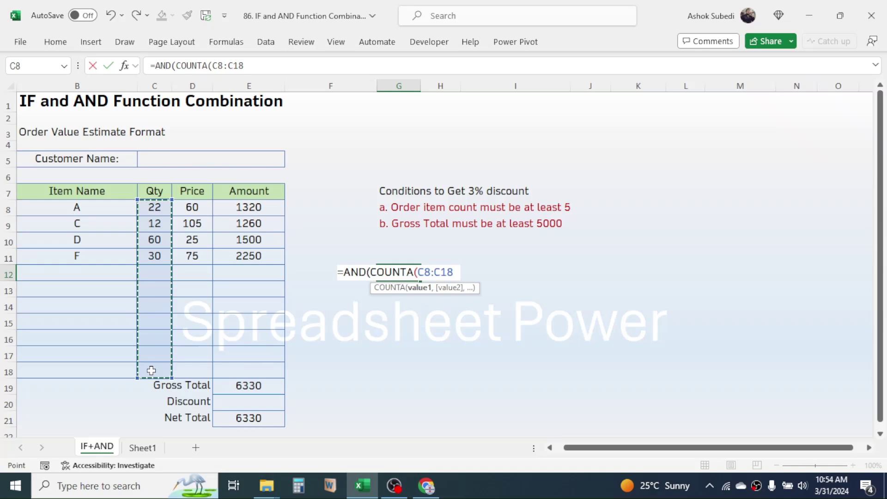
{"action": "type", "text": ")"}
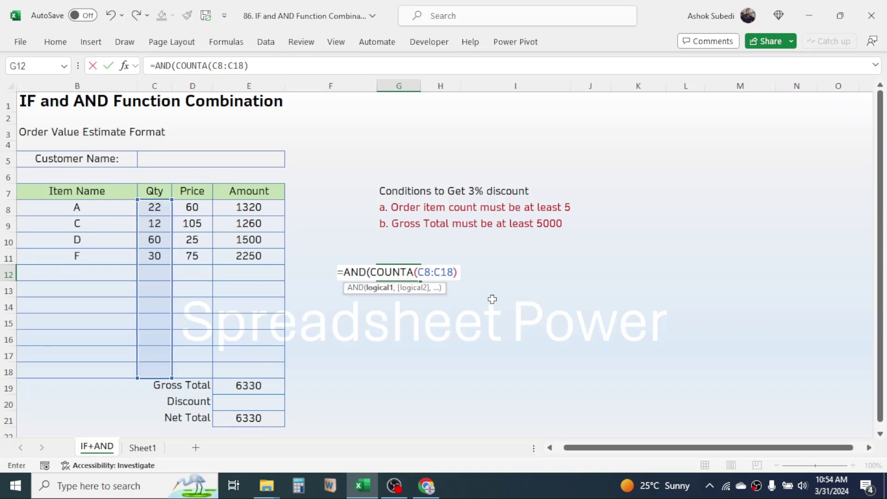
{"action": "type", "text": ">=5"}
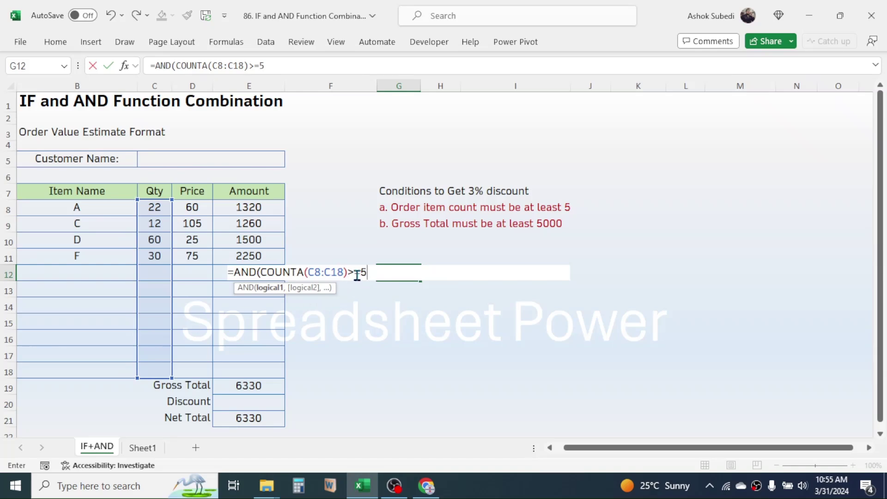
{"action": "type", "text": ","}
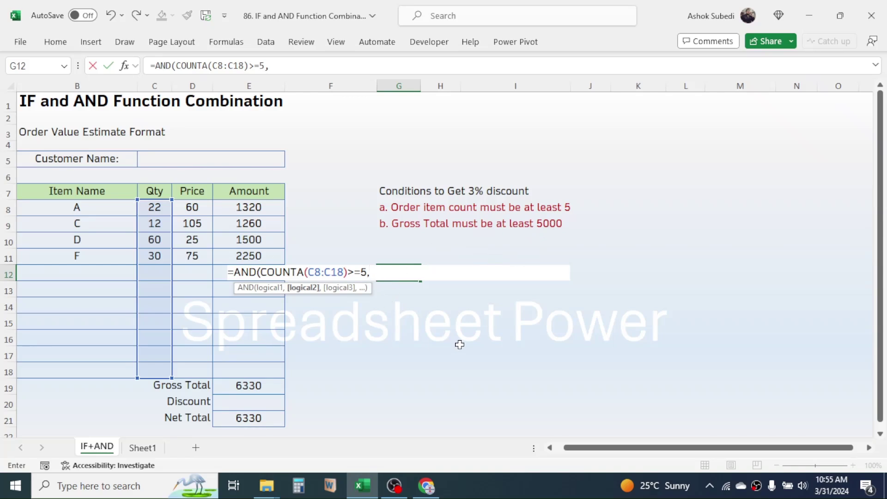
{"action": "left_click", "coordinate": [265, 388]}
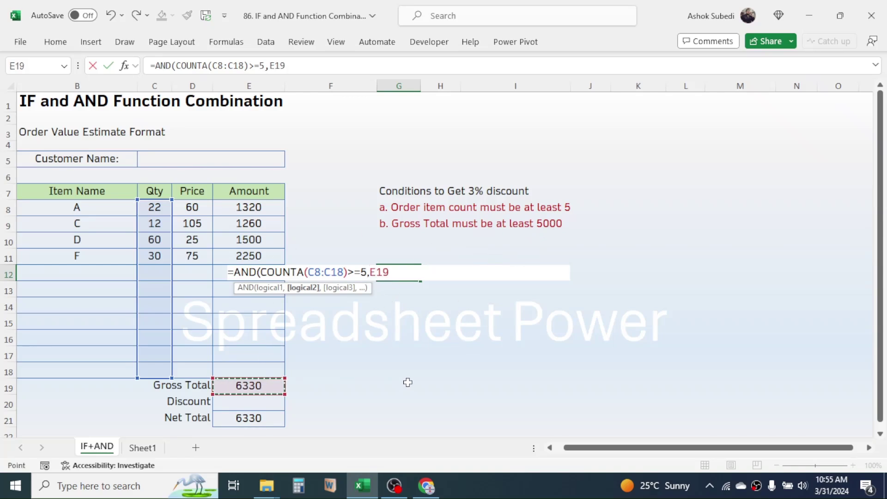
{"action": "type", "text": ">=5000"}
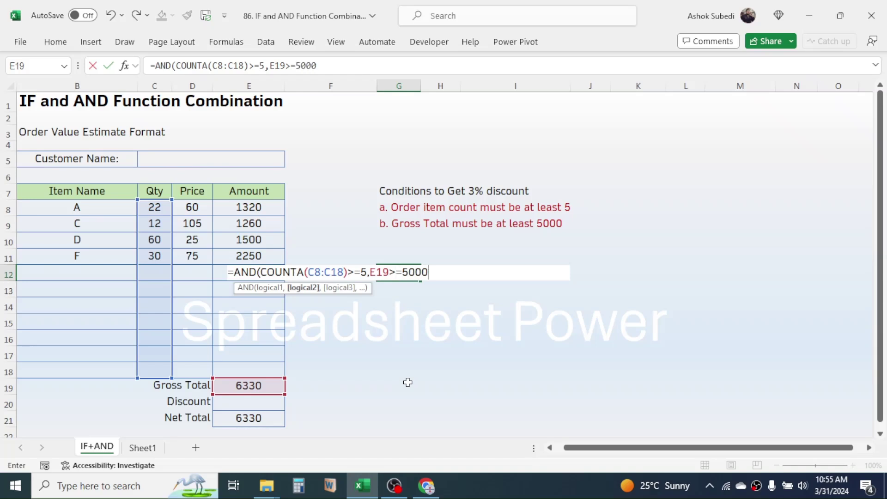
{"action": "type", "text": ")"}
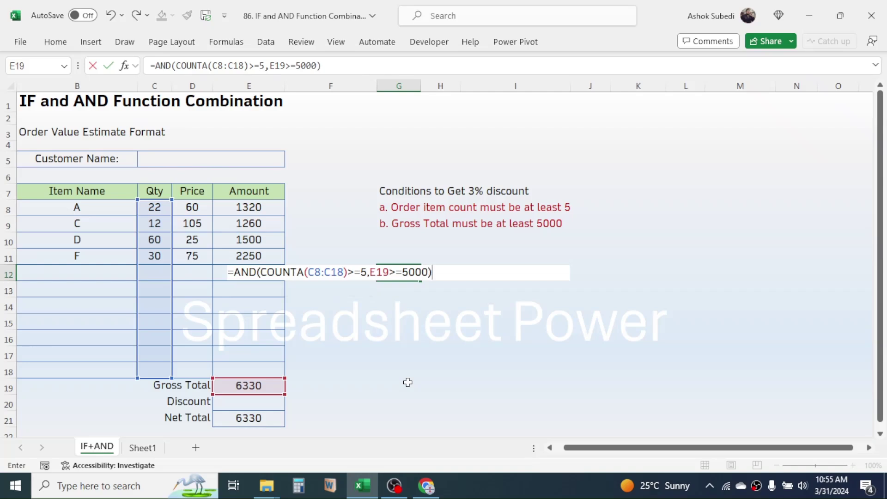
{"action": "key", "text": "Return"}
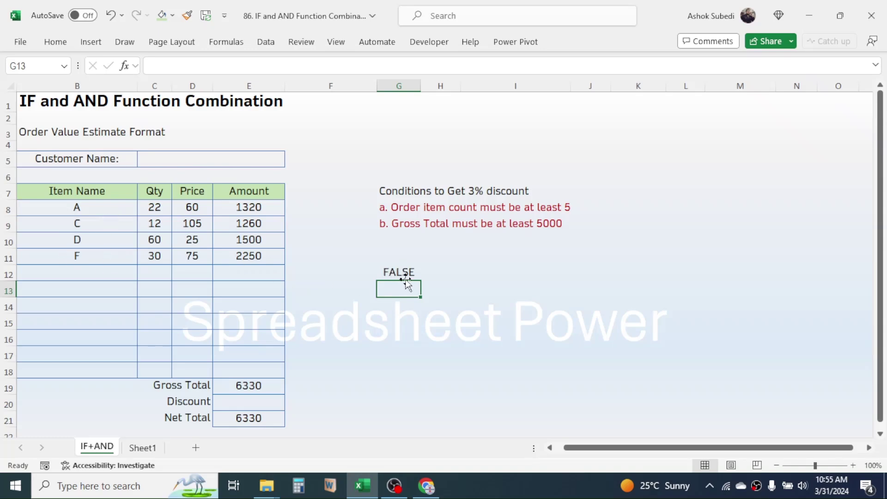
Add item J with quantity 12 in row 12, raising Gross Total to 6750 so G12 shows TRUE
{"action": "left_click", "coordinate": [91, 272]}
{"action": "left_click", "coordinate": [143, 275]}
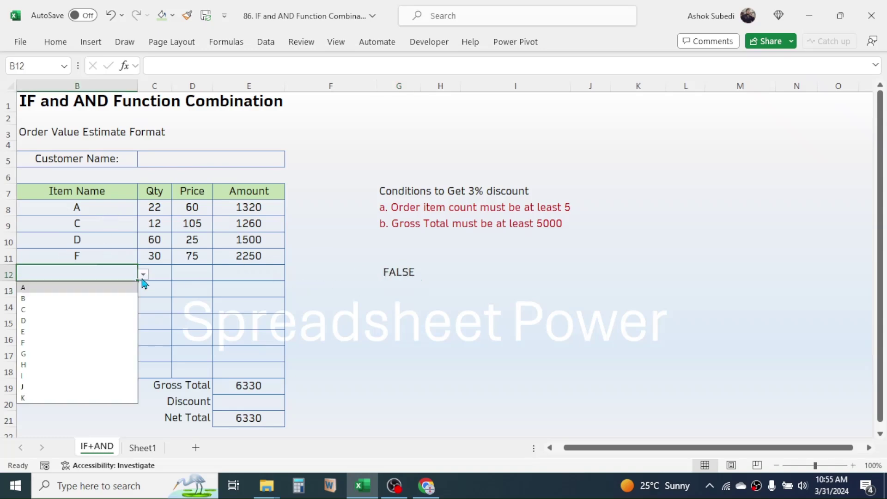
{"action": "left_click", "coordinate": [24, 387]}
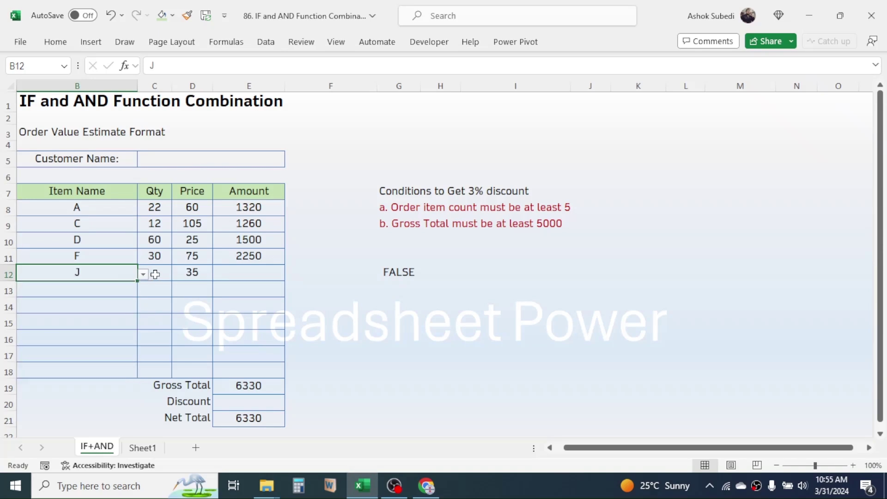
{"action": "left_click", "coordinate": [156, 273]}
{"action": "type", "text": "12"}
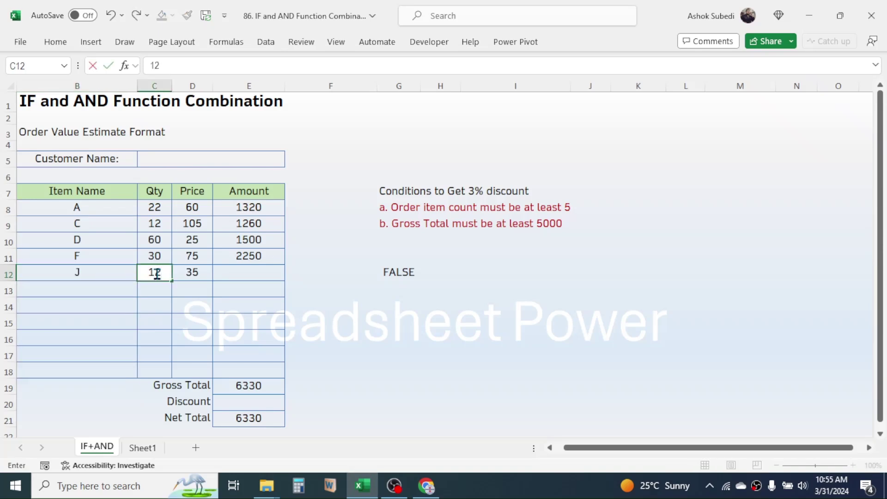
{"action": "key", "text": "Return"}
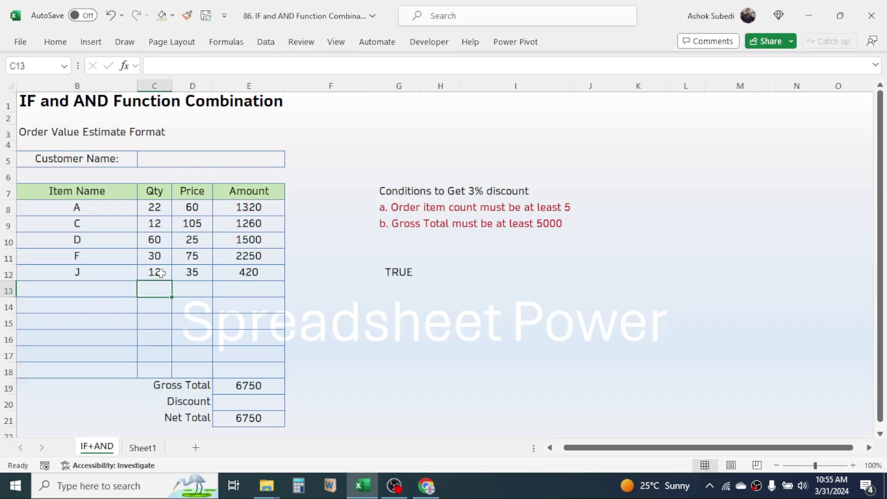
{"action": "left_click", "coordinate": [383, 272]}
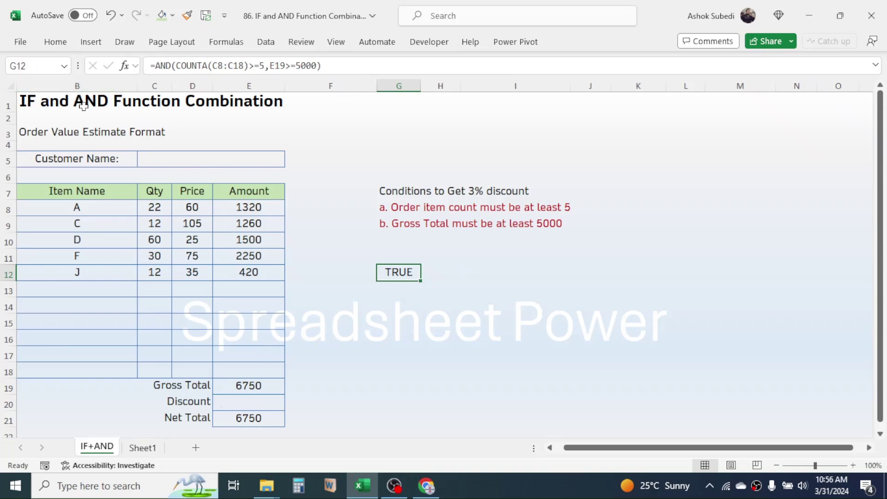
Enter =IF(AND(COUNTA(C8:C18)>=5,E19>=5000),E19*3%,0) in E20, giving Discount 202.5 and Net Total 6547.5
{"action": "left_click", "coordinate": [247, 401]}
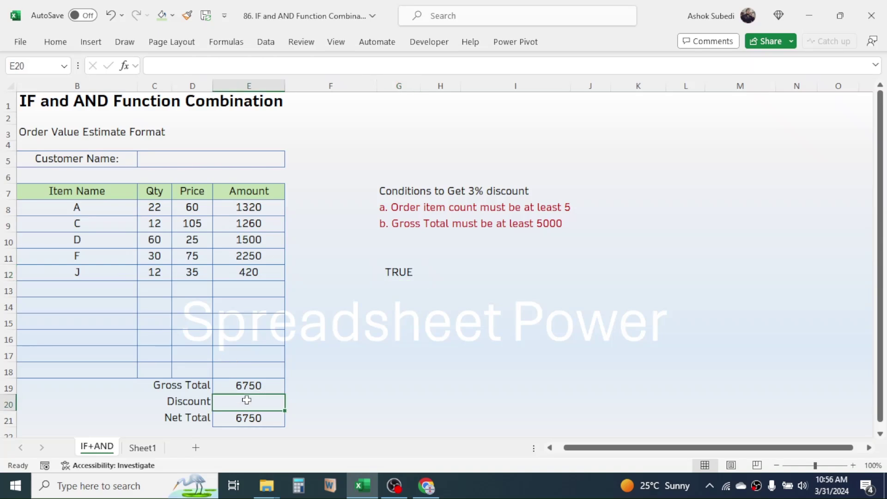
{"action": "type", "text": "="}
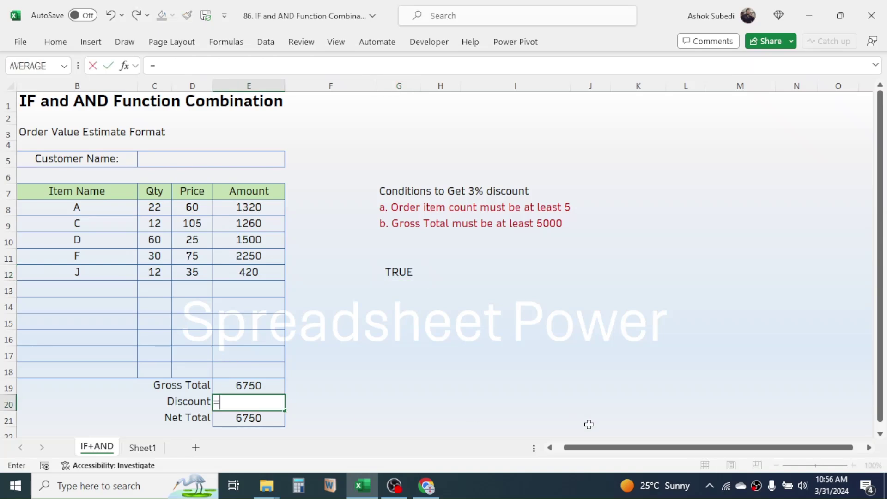
{"action": "type", "text": "IF"}
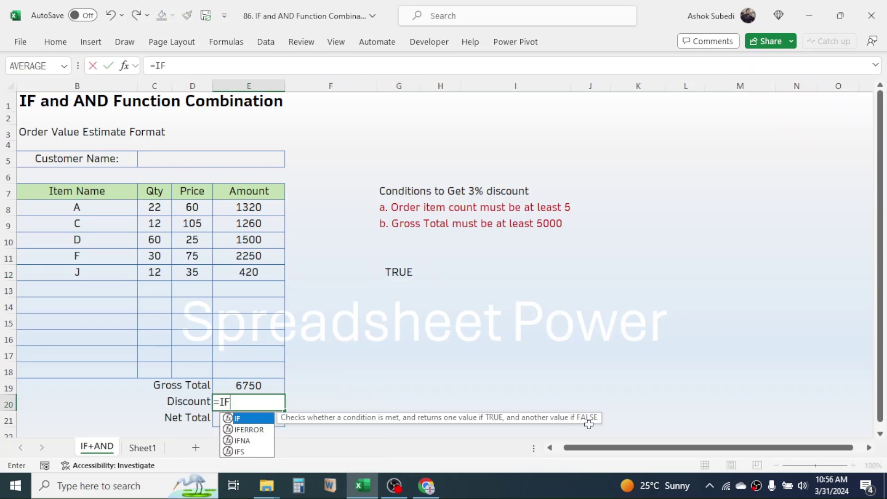
{"action": "type", "text": "("}
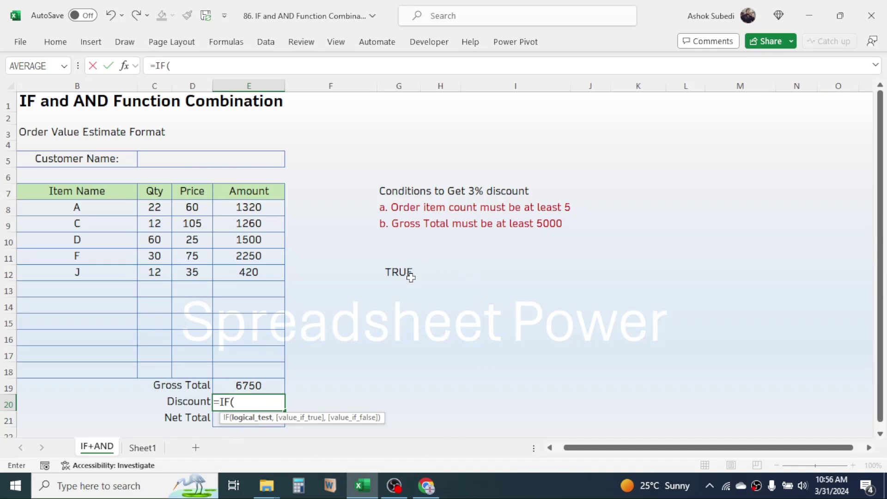
{"action": "type", "text": "AND("}
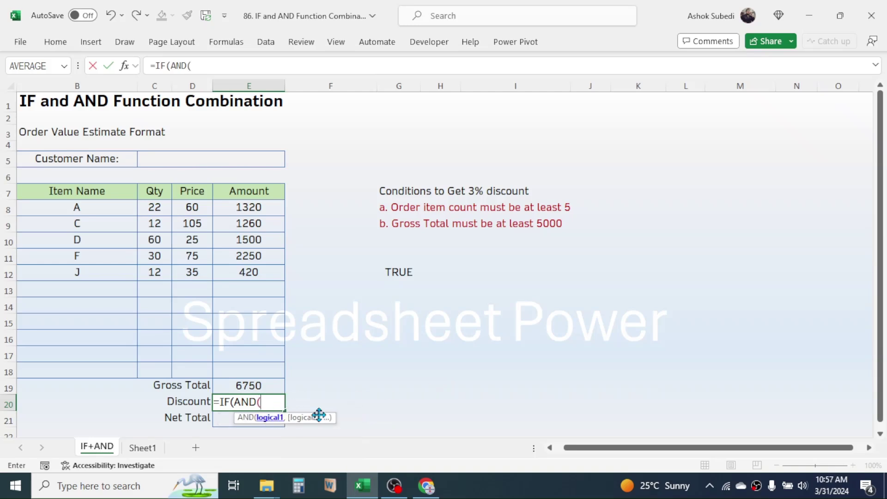
{"action": "type", "text": "COUNTA"}
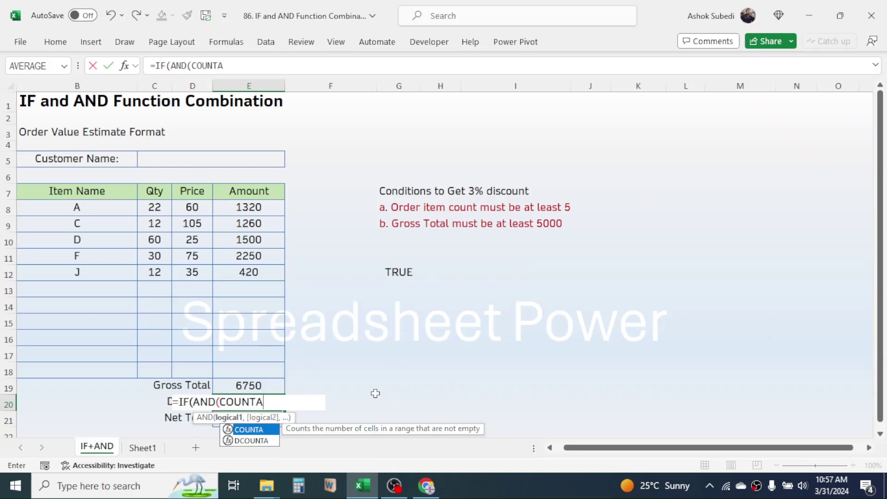
{"action": "type", "text": "("}
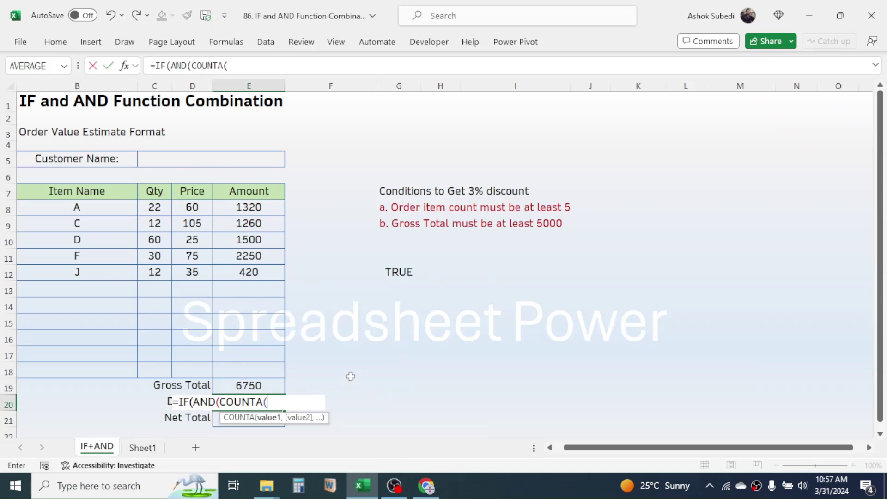
{"action": "left_click_drag", "start_coordinate": [155, 206], "coordinate": [146, 365]}
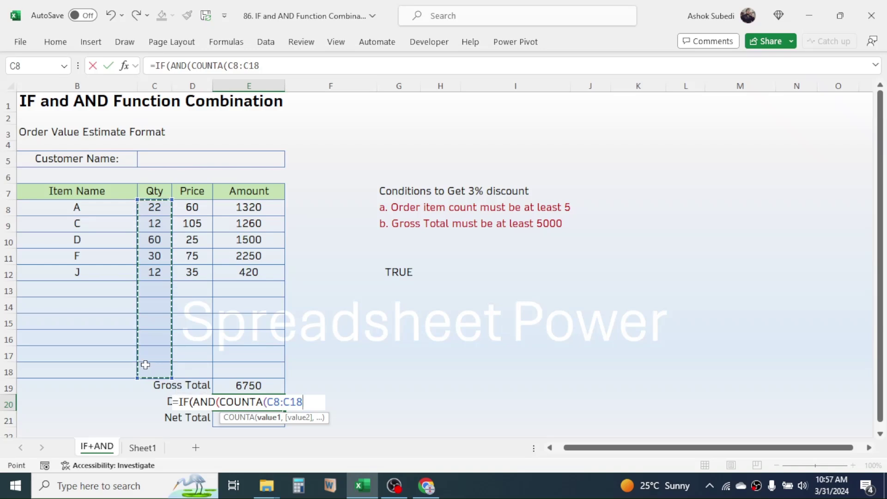
{"action": "type", "text": ")"}
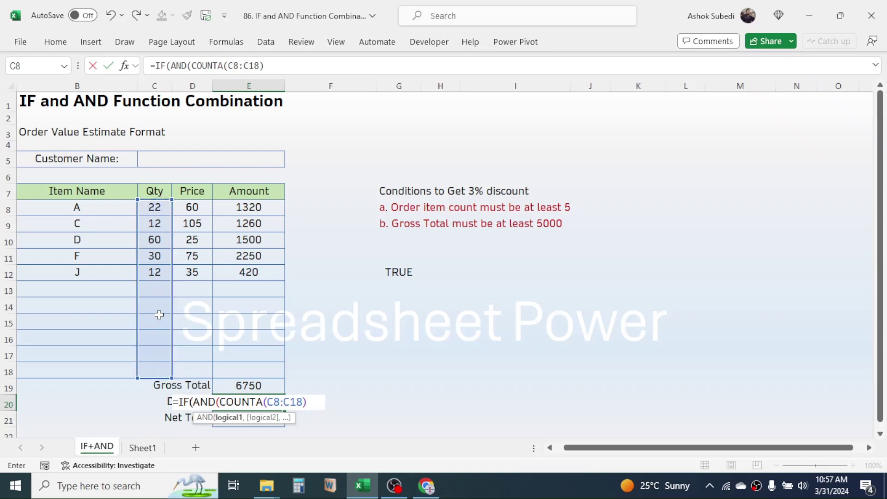
{"action": "type", "text": ">=5,"}
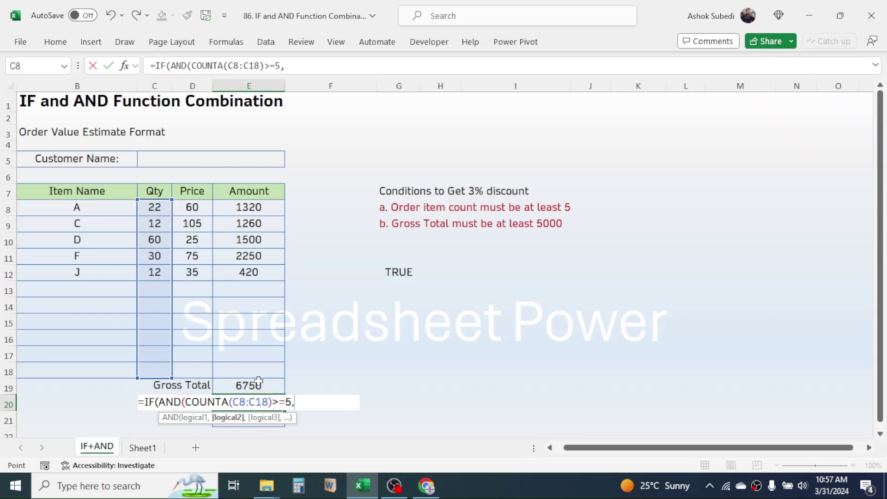
{"action": "left_click", "coordinate": [259, 382]}
{"action": "type", "text": ">"}
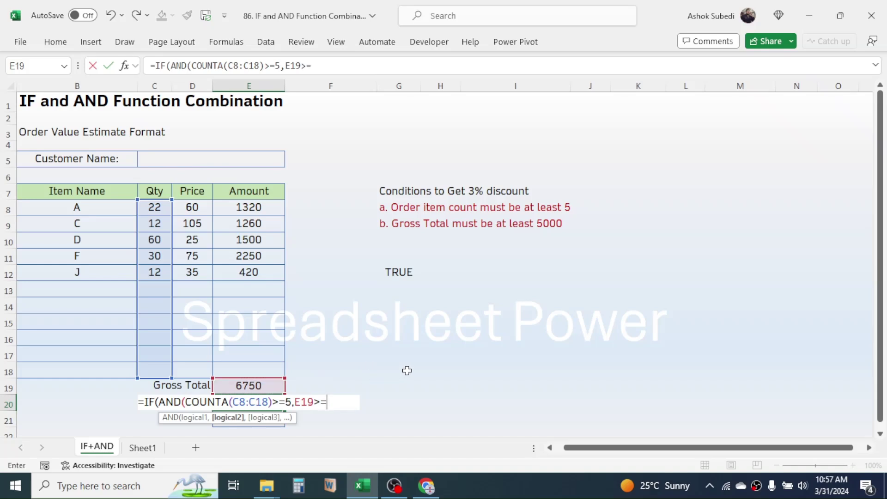
{"action": "type", "text": "=5000)"}
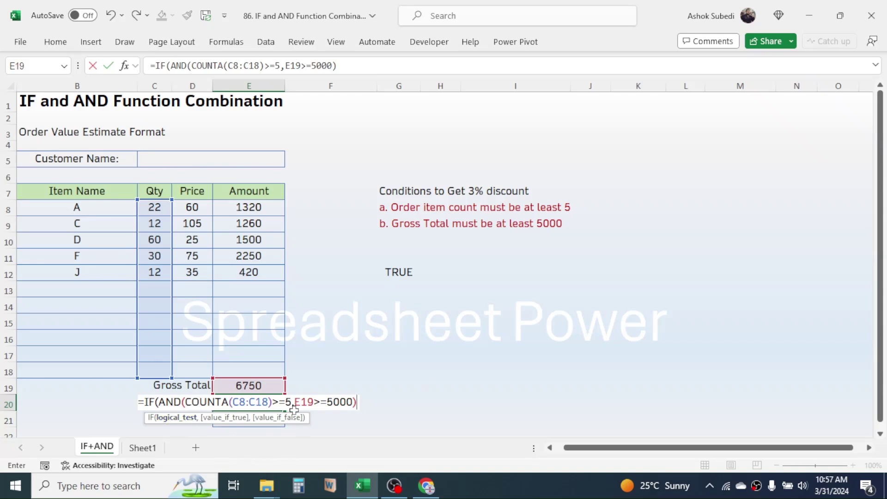
{"action": "type", "text": ","}
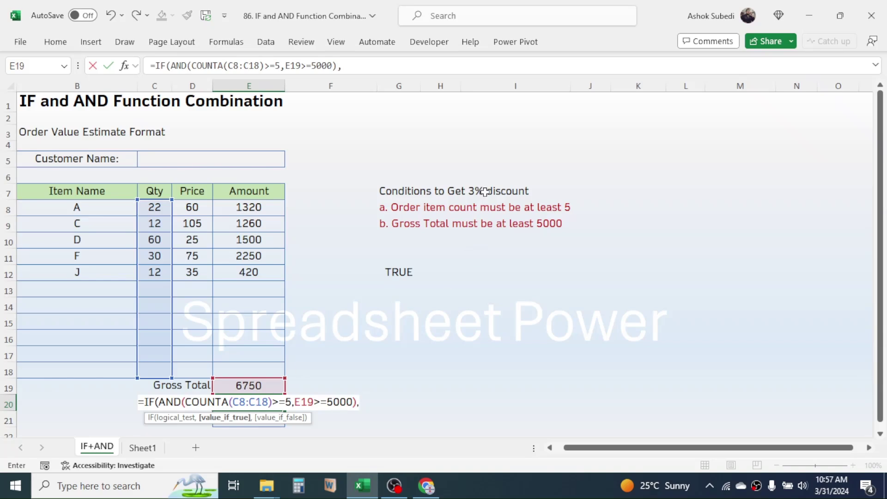
{"action": "left_click", "coordinate": [270, 386]}
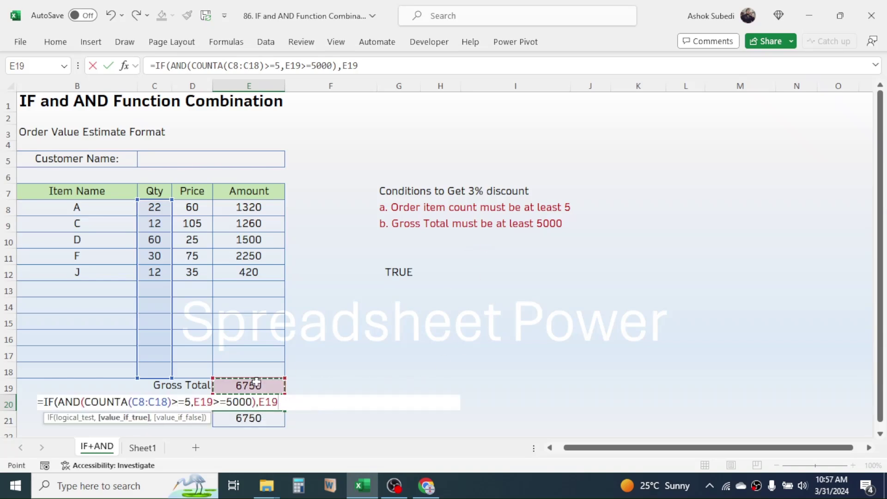
{"action": "type", "text": "*3%,0"}
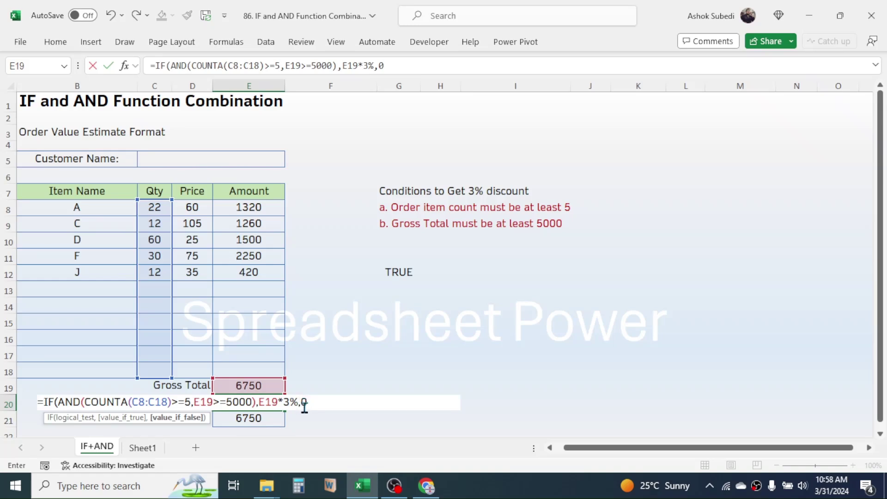
{"action": "type", "text": ")"}
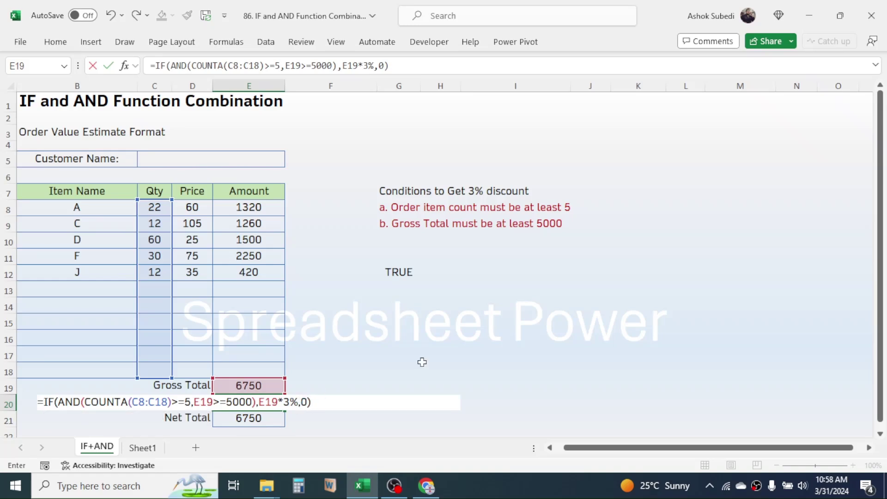
{"action": "key", "text": "Return"}
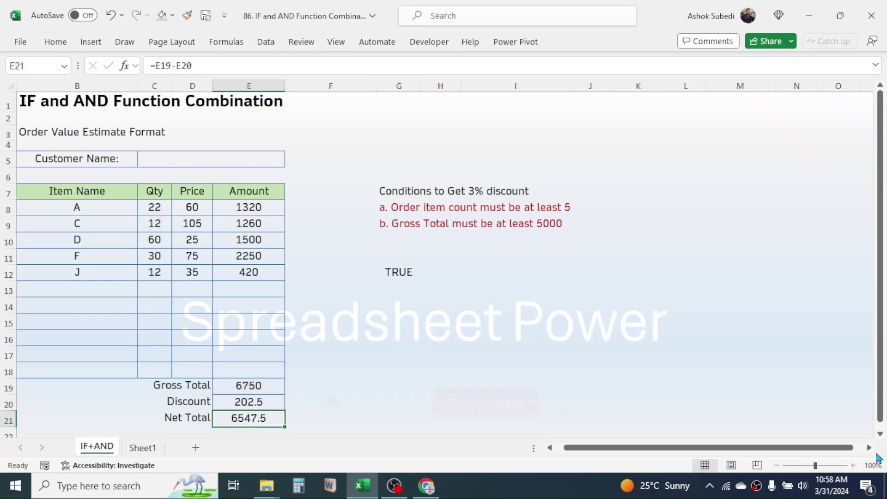
Change items D and F to quantity 12, dropping Gross Total to 4200 and Discount to 0
{"action": "left_click", "coordinate": [255, 407]}
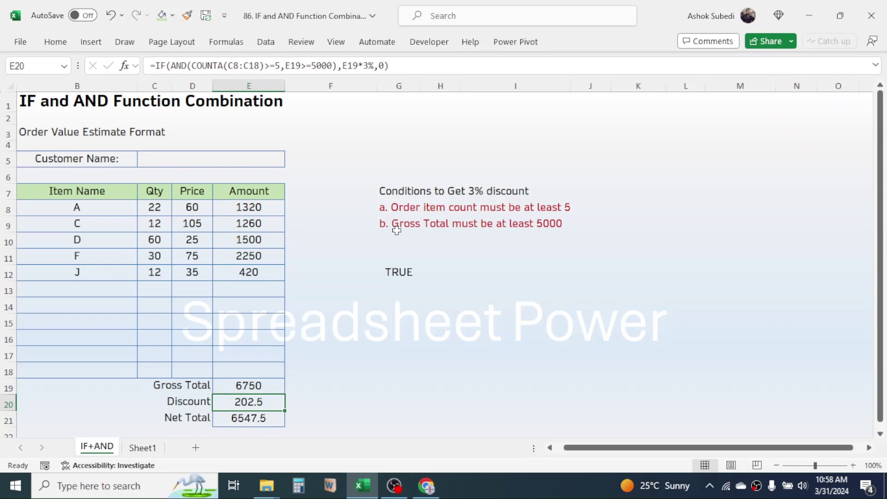
{"action": "left_click", "coordinate": [280, 416]}
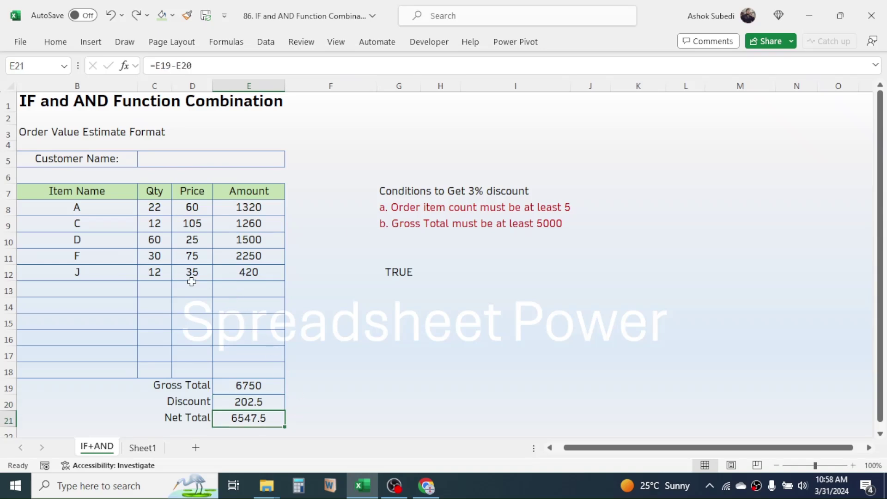
{"action": "left_click", "coordinate": [164, 243]}
{"action": "type", "text": "12"}
{"action": "key", "text": "Return"}
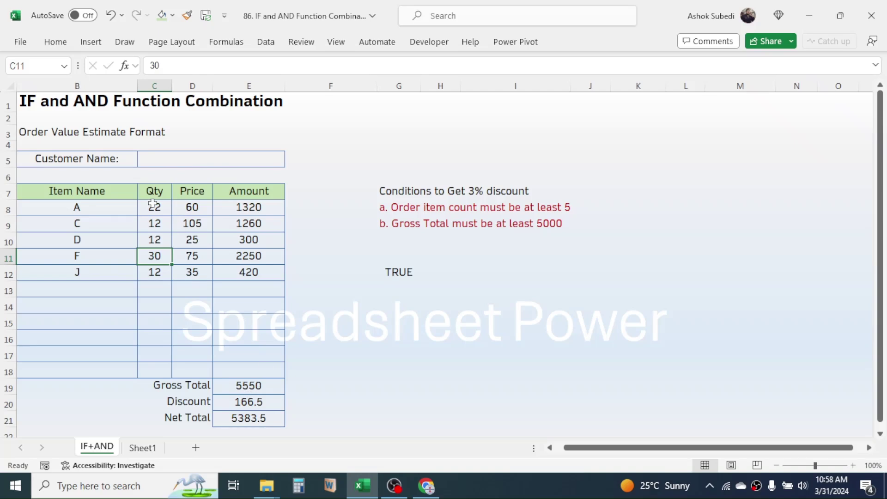
{"action": "type", "text": "12"}
{"action": "key", "text": "Return"}
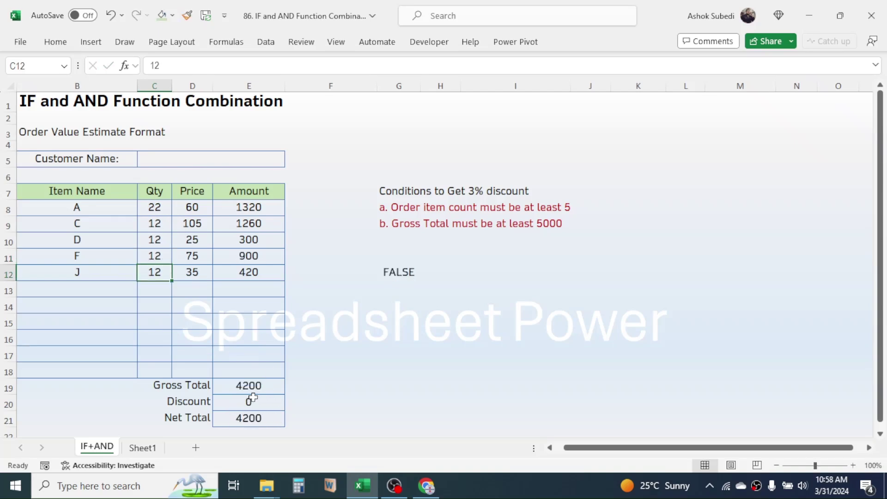
{"action": "left_click_drag", "start_coordinate": [157, 203], "coordinate": [153, 273]}
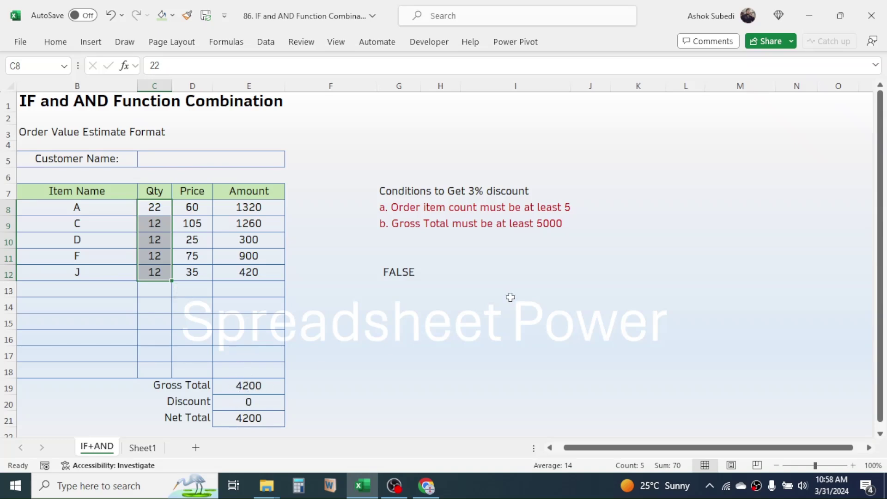
{"action": "left_click", "coordinate": [537, 274]}
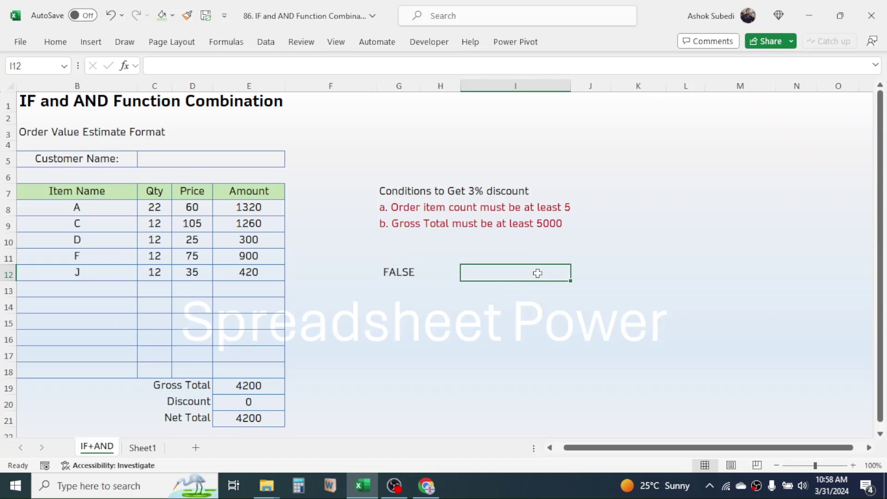